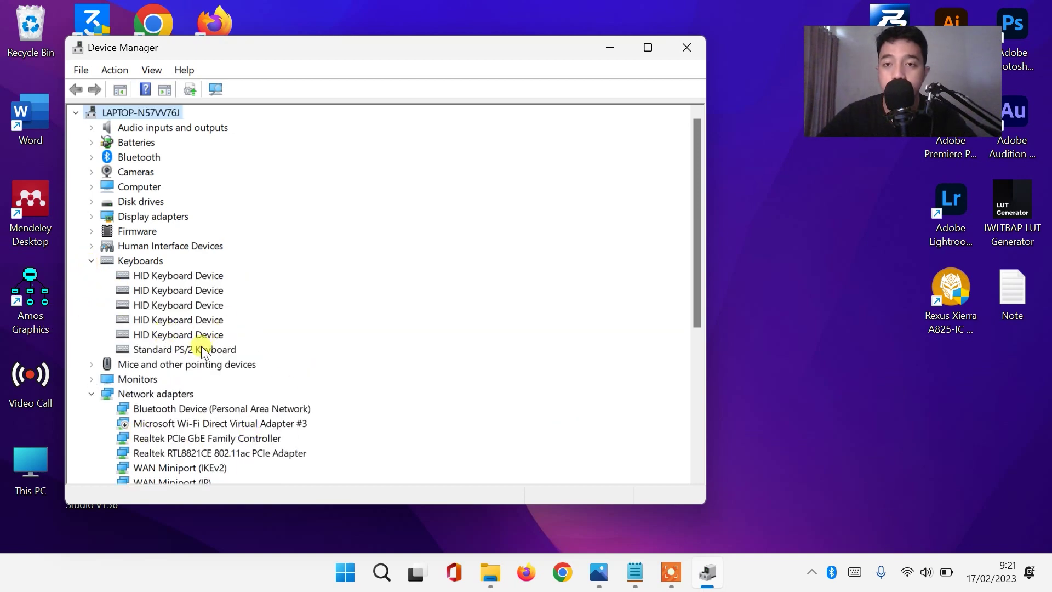
Check the network connection, and update the first HID Keyboard Device's driver with an automatic driver search.
left_click(908, 573)
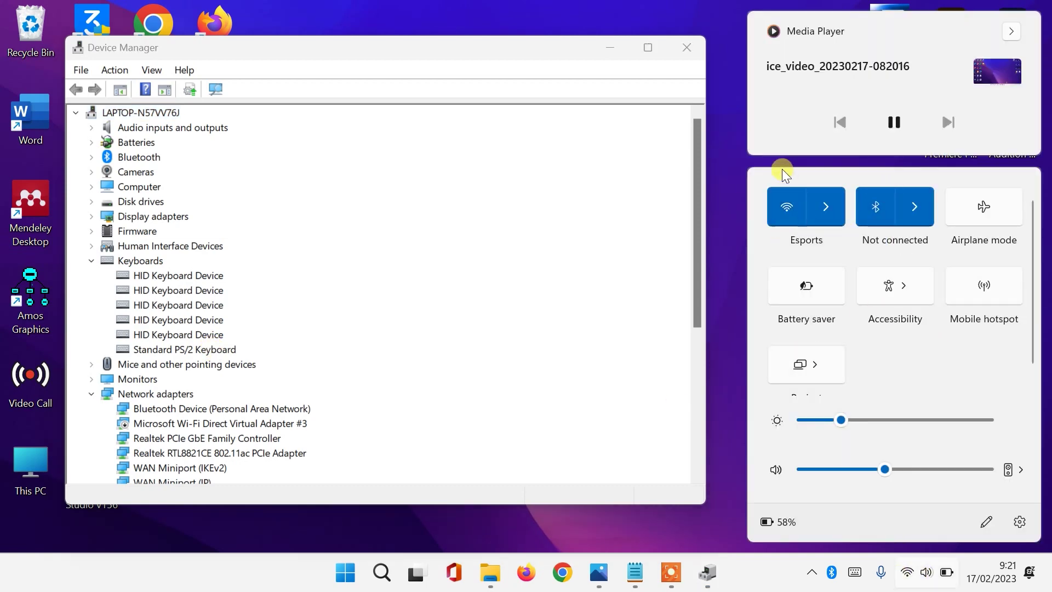
left_click(732, 179)
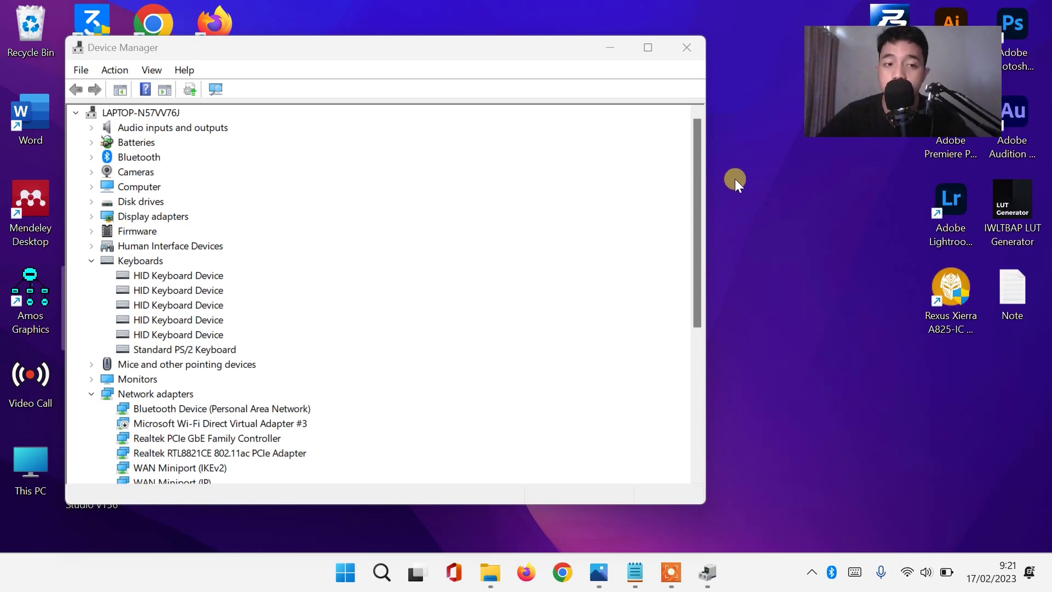
right_click(156, 275)
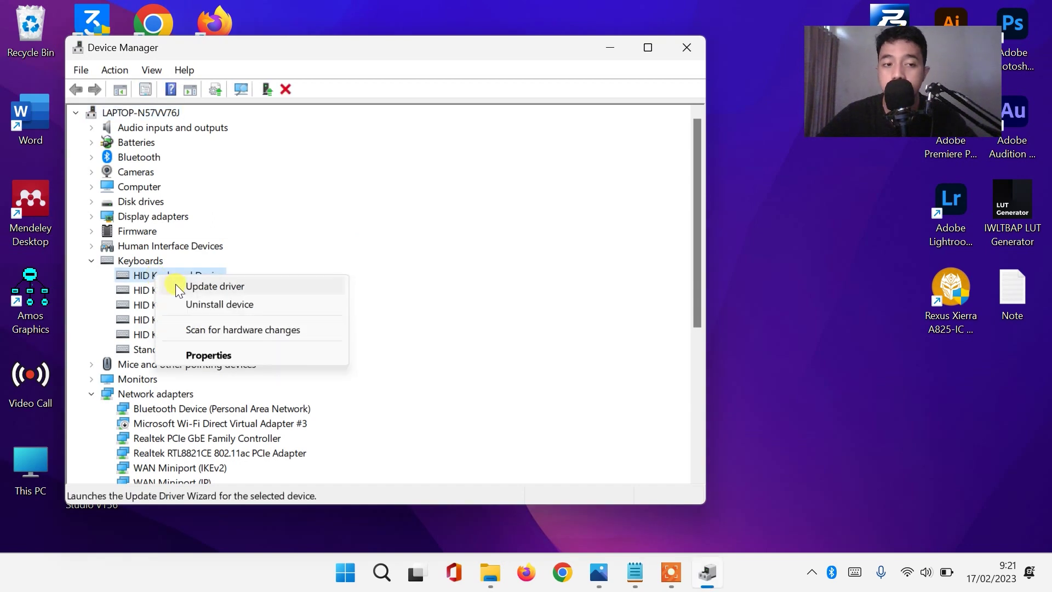
right_click(136, 275)
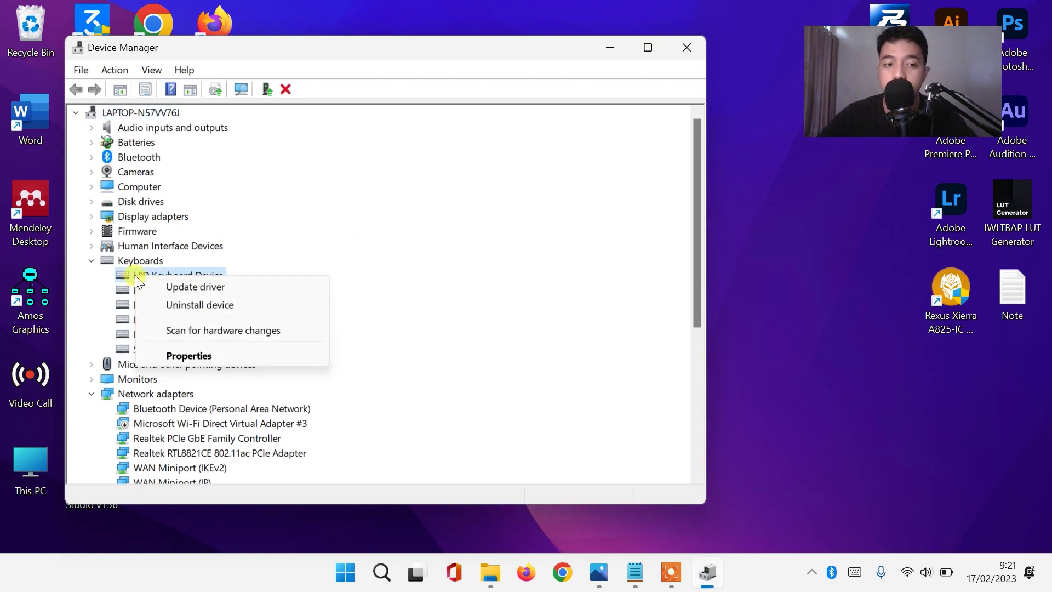
left_click(173, 285)
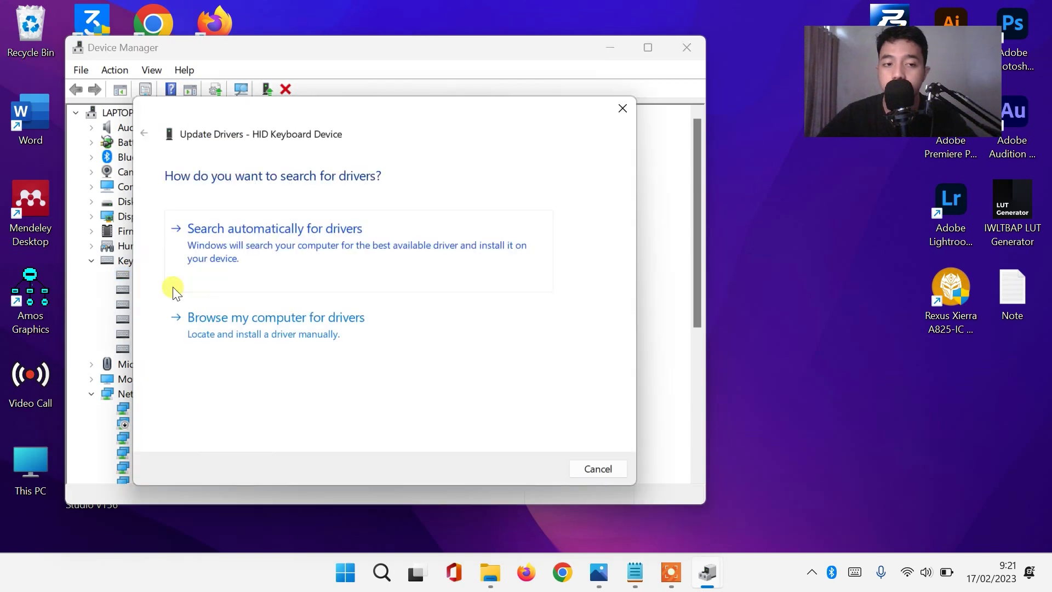
left_click(295, 245)
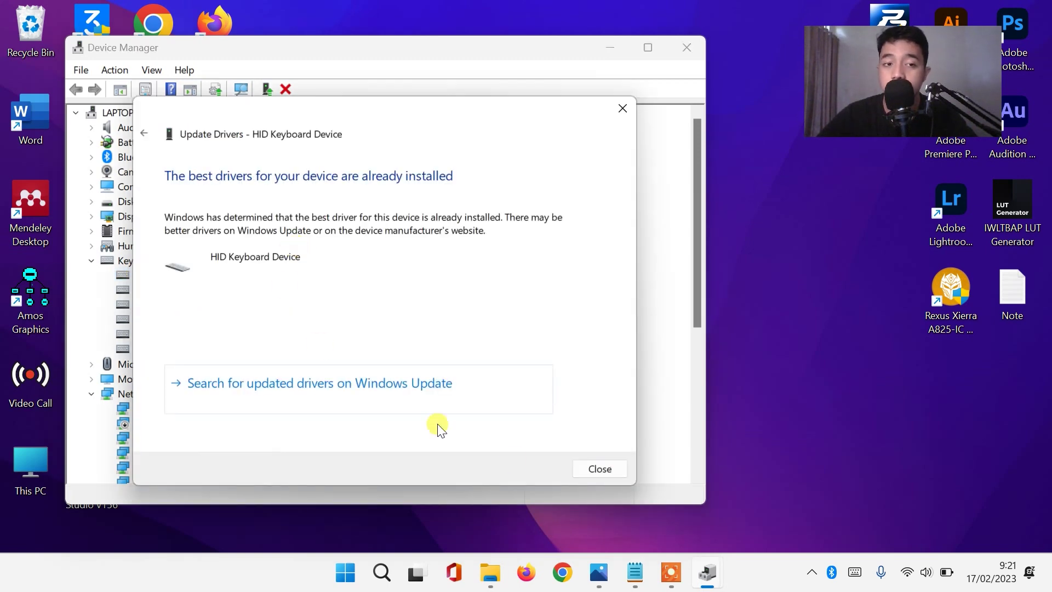
left_click(602, 471)
Update the drivers of the remaining HID Keyboard Devices and the Standard PS/2 Keyboard with automatic searches, and close Device Manager.
left_click(181, 290)
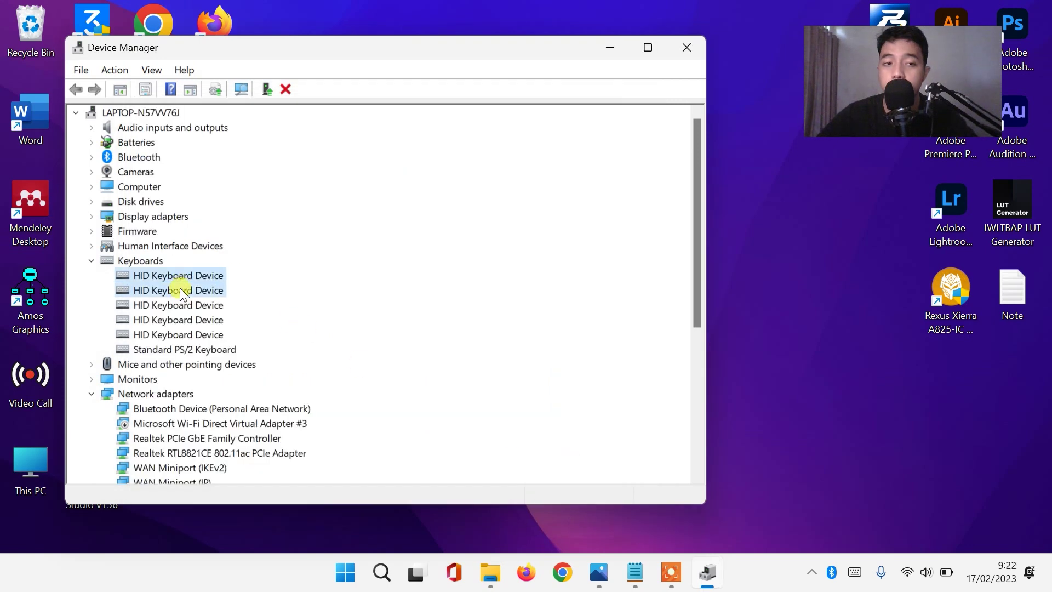
right_click(180, 287)
left_click(207, 300)
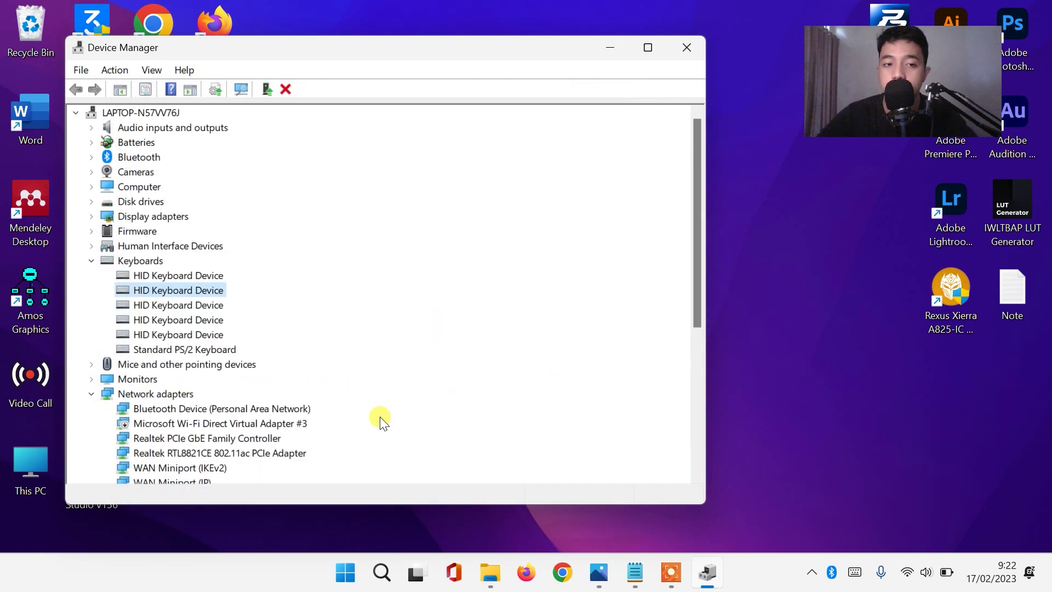
right_click(183, 303)
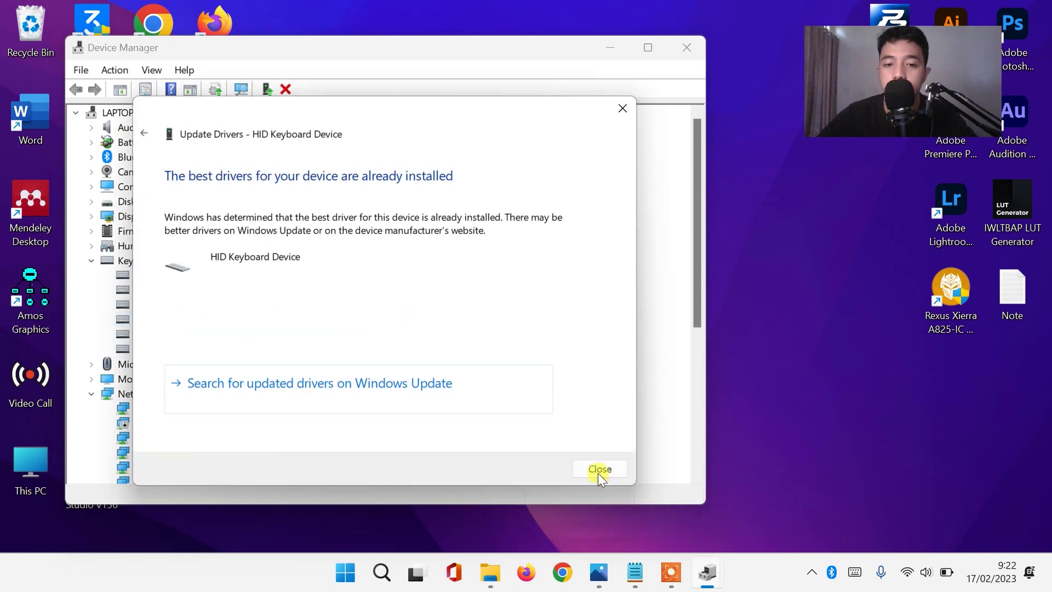
left_click(599, 469)
right_click(195, 336)
left_click(211, 346)
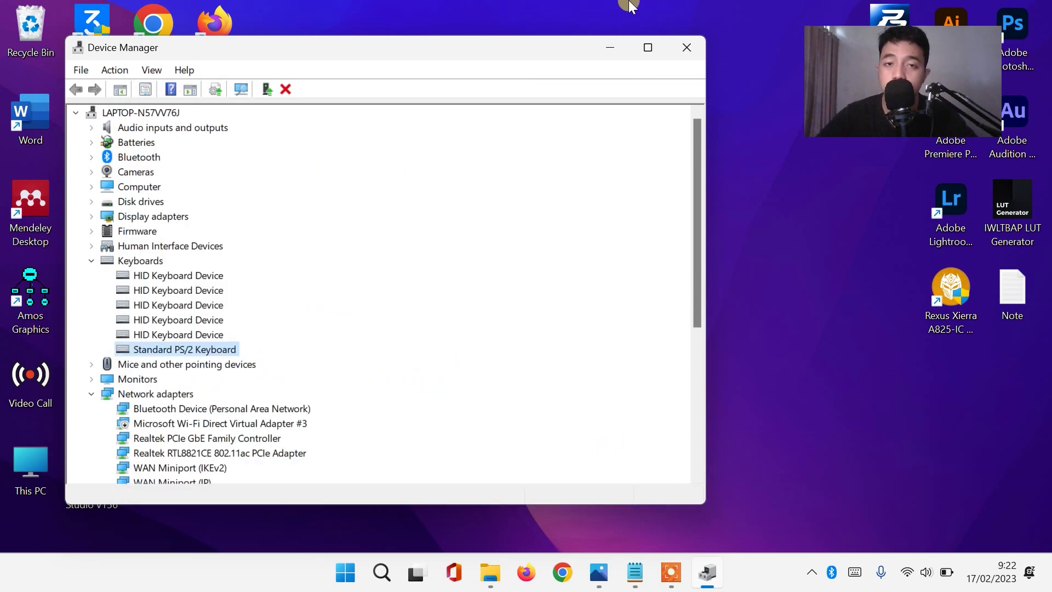
left_click(694, 50)
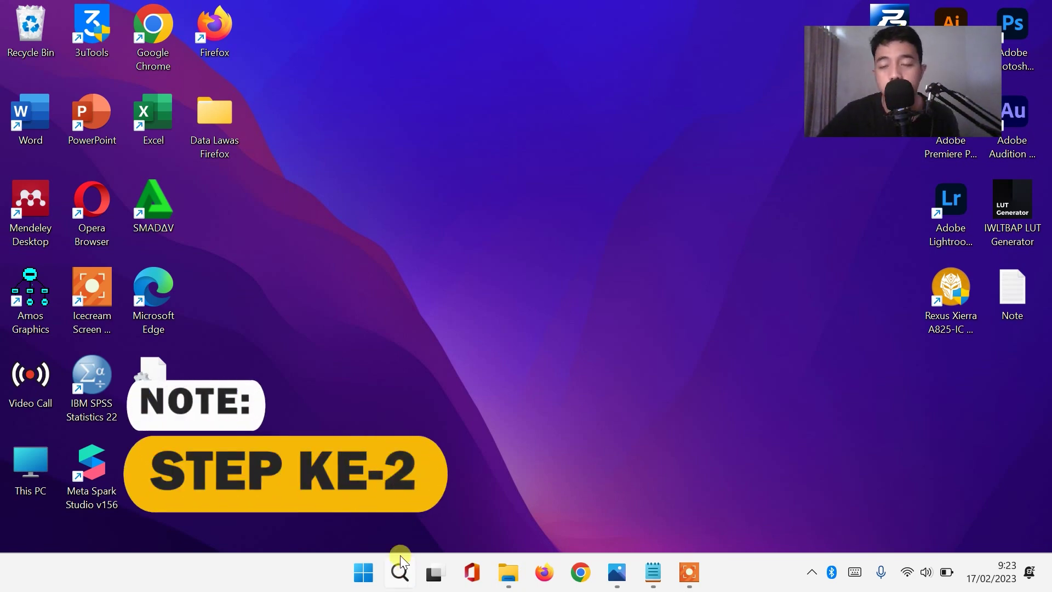
Search Windows for "language settings" and open the language options of English (United States).
left_click(395, 573)
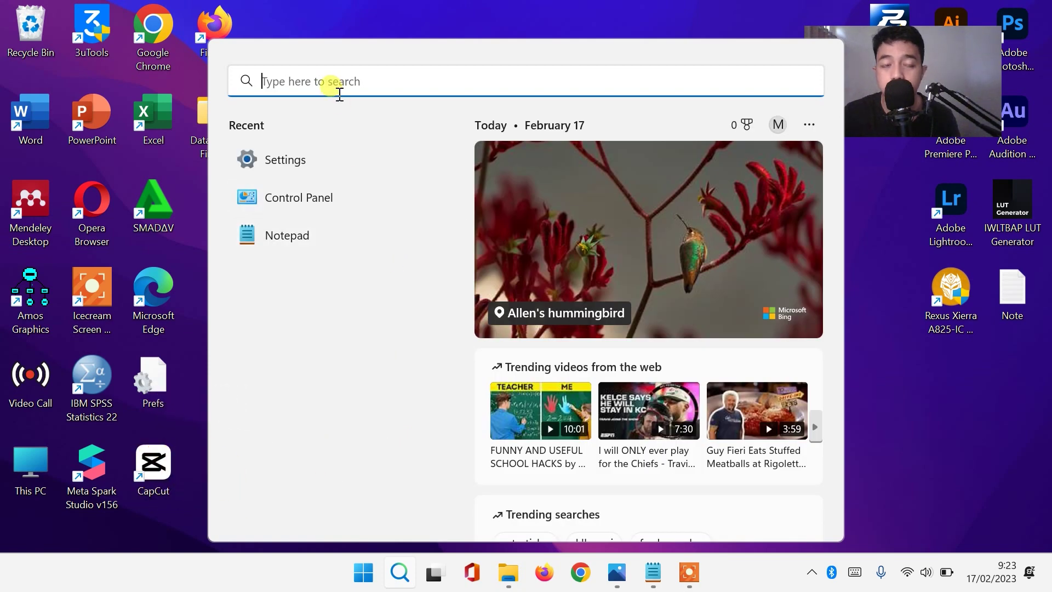
type("language settings")
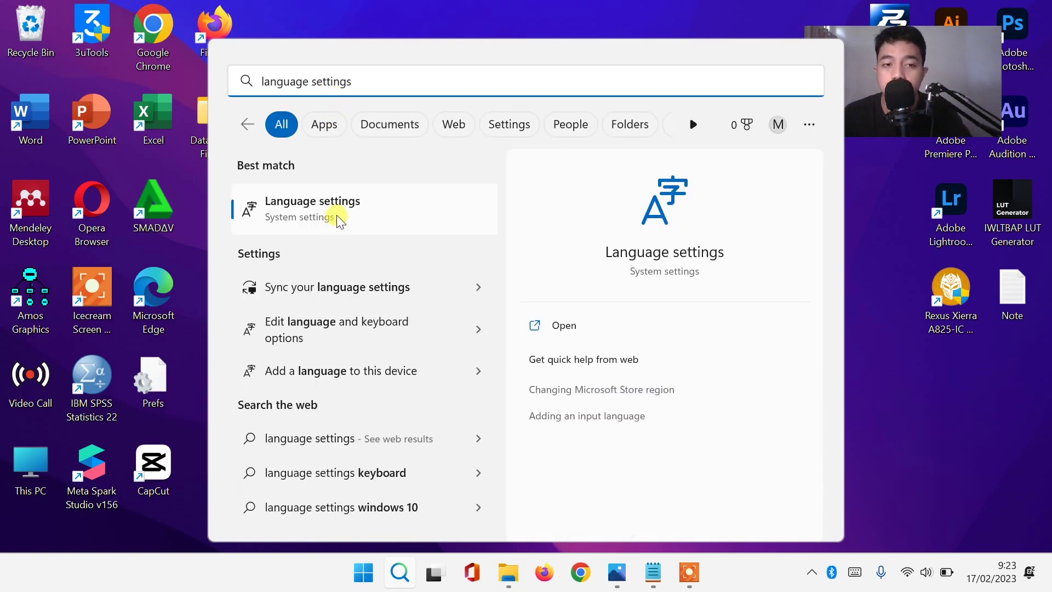
left_click(345, 209)
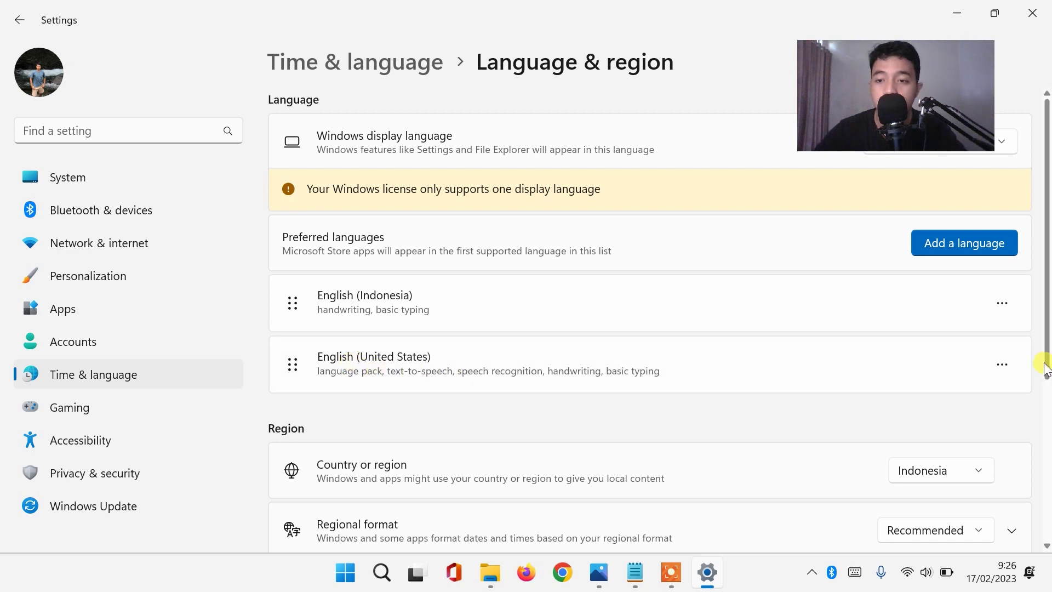
left_click(1005, 371)
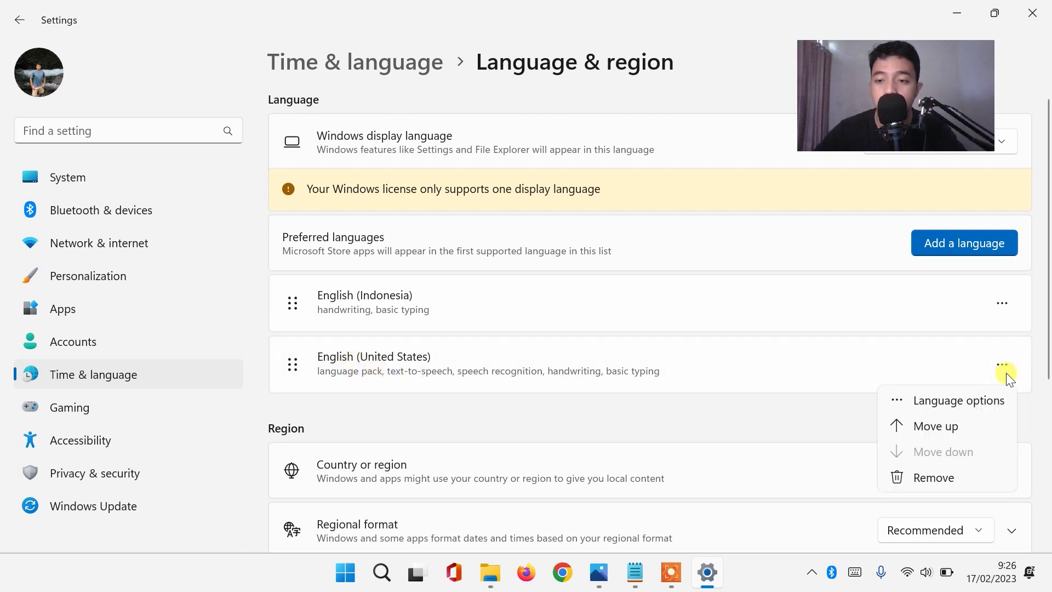
left_click(995, 406)
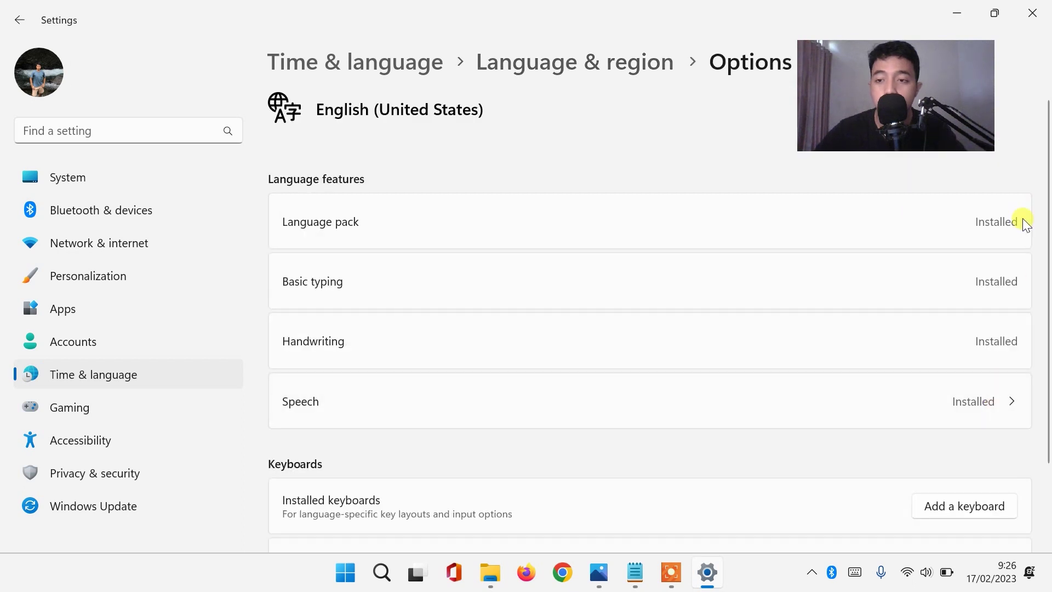
Add the United States-International QWERTY keyboard to English (United States).
scroll(1004, 222, "down", 3)
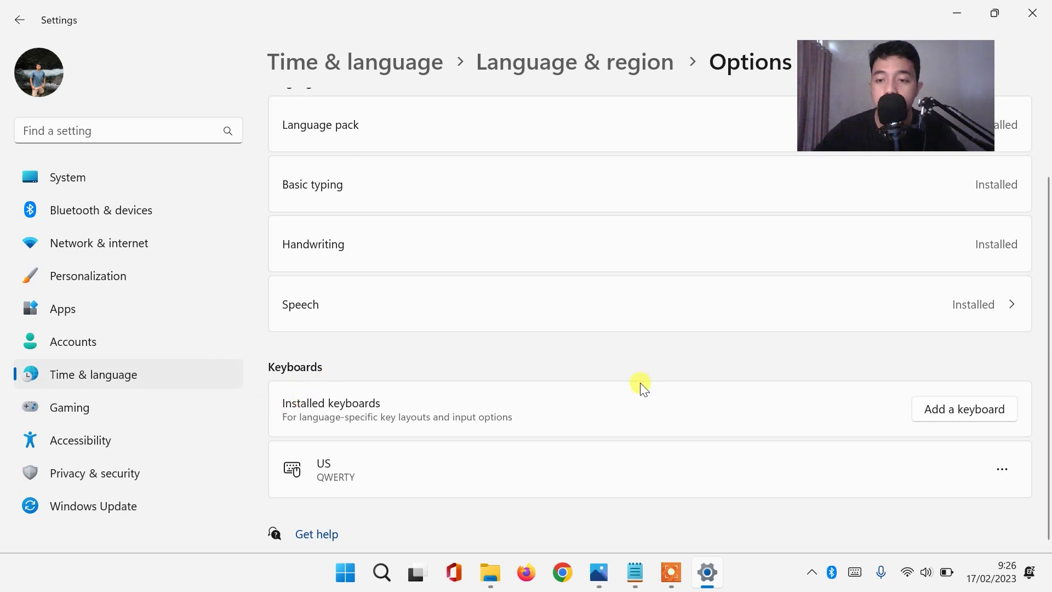
left_click(995, 415)
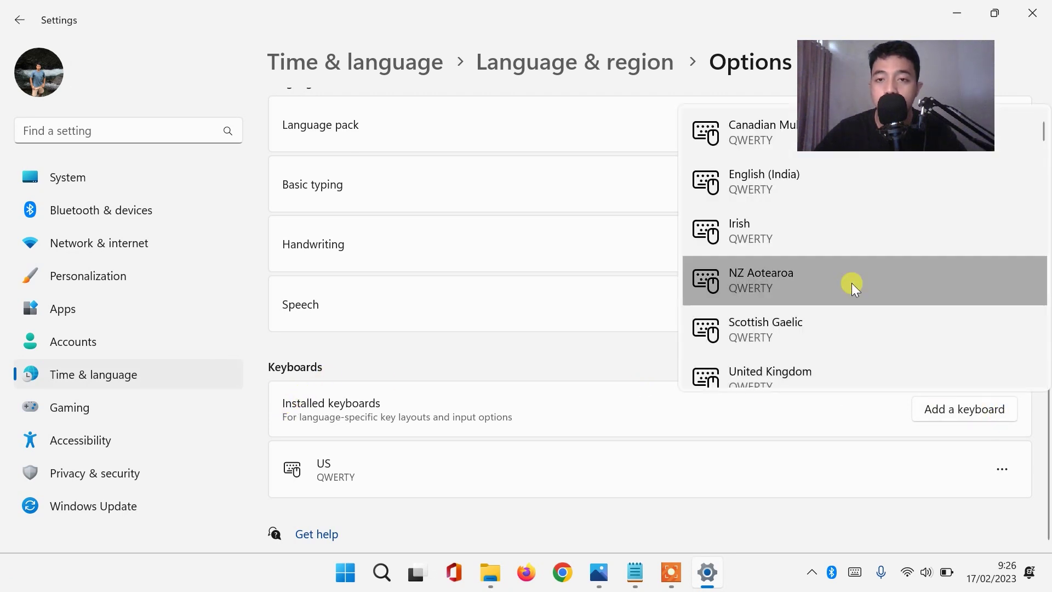
scroll(850, 285, "down", 5)
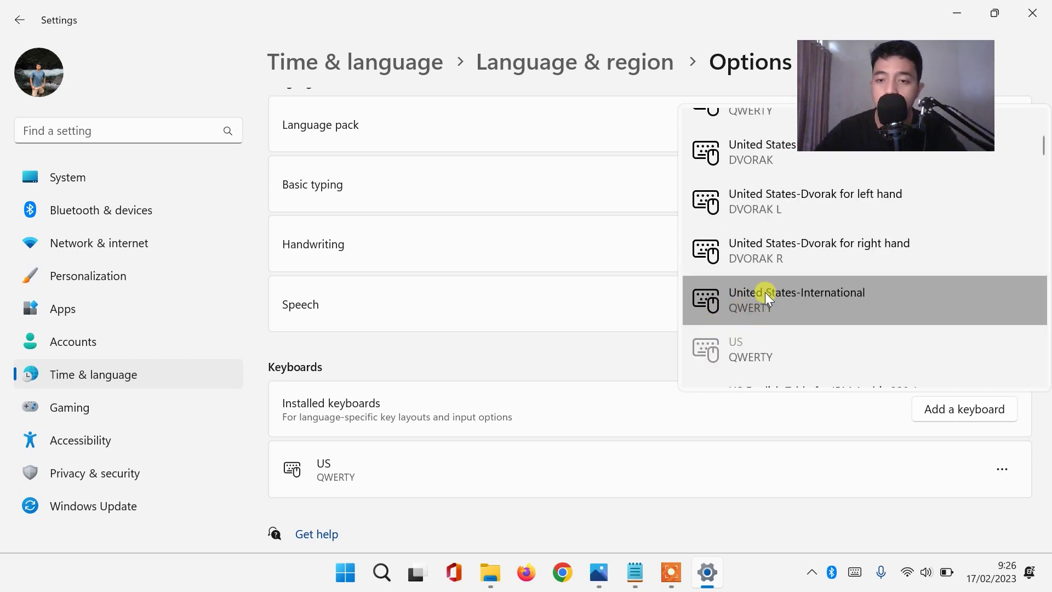
left_click(793, 291)
scroll(794, 373, "down", 2)
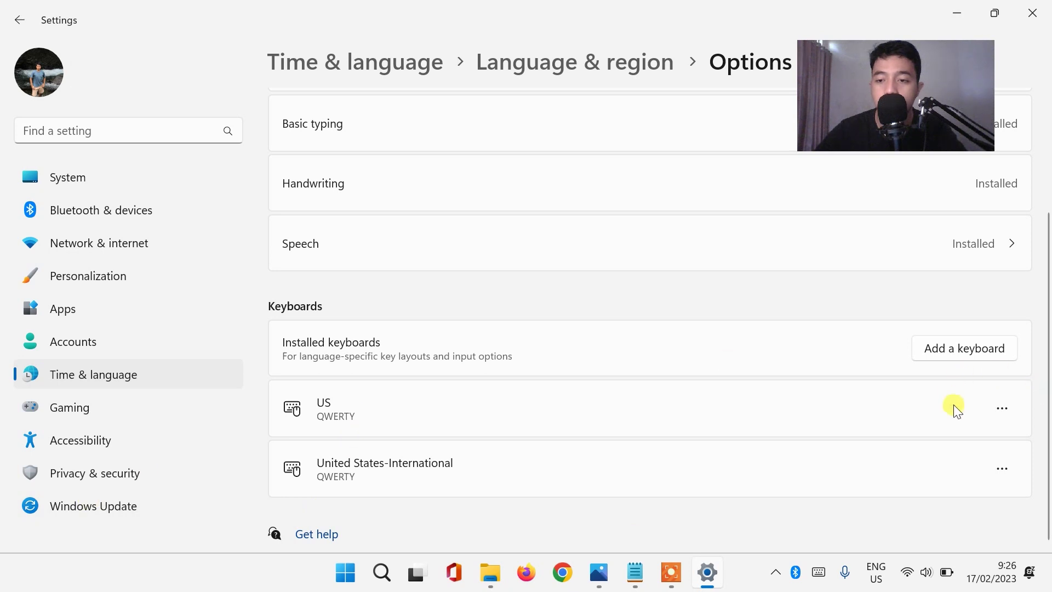
Remove the US QWERTY keyboard from English (United States) and close Settings.
left_click(998, 416)
left_click(1000, 443)
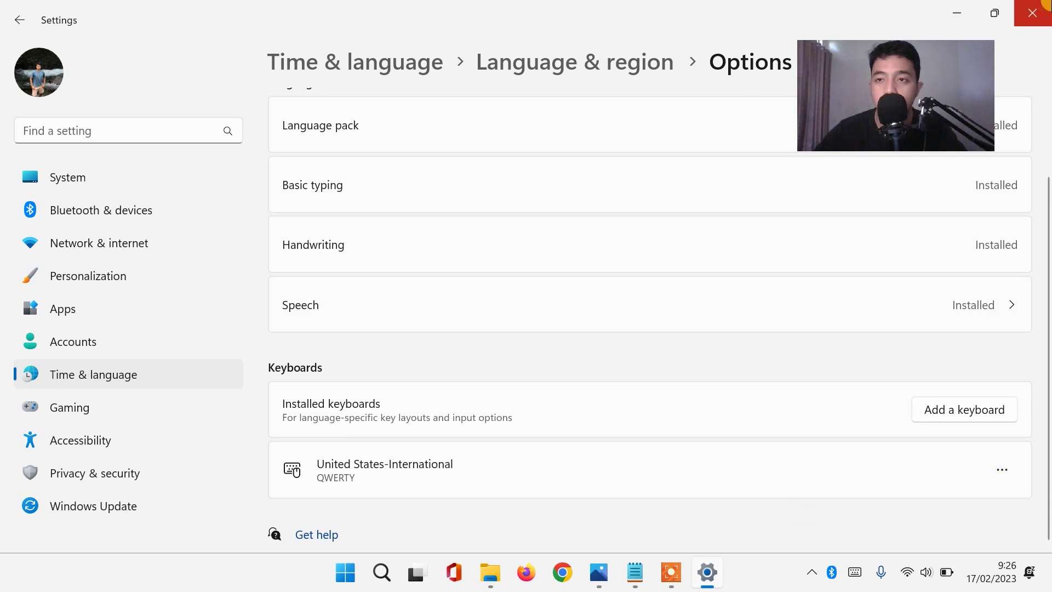
left_click(1032, 12)
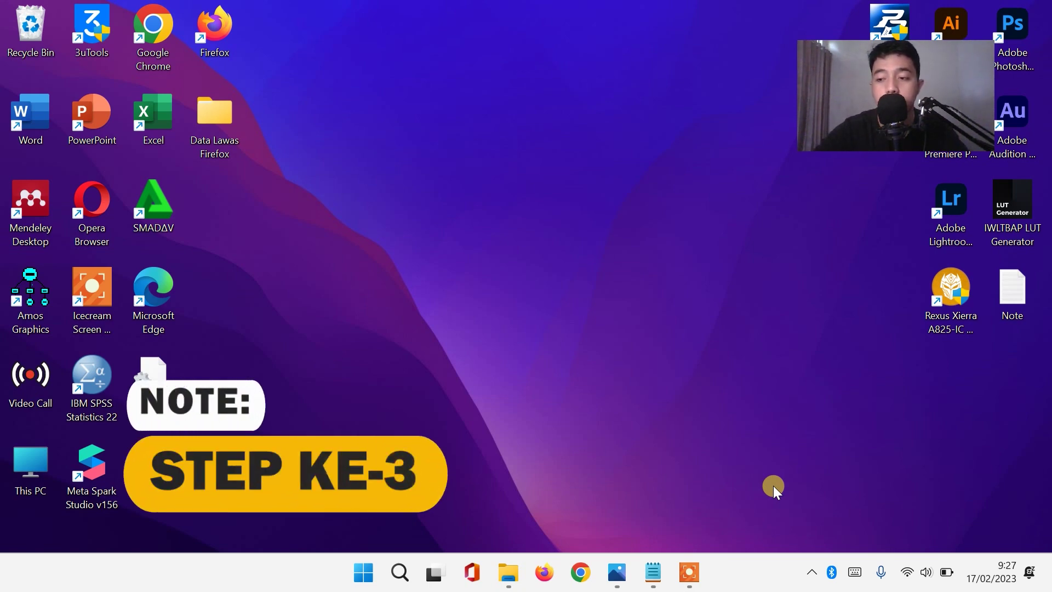
Open the On-Screen Keyboard and enter the Fn + W combination on it.
key("ctrl+super+o")
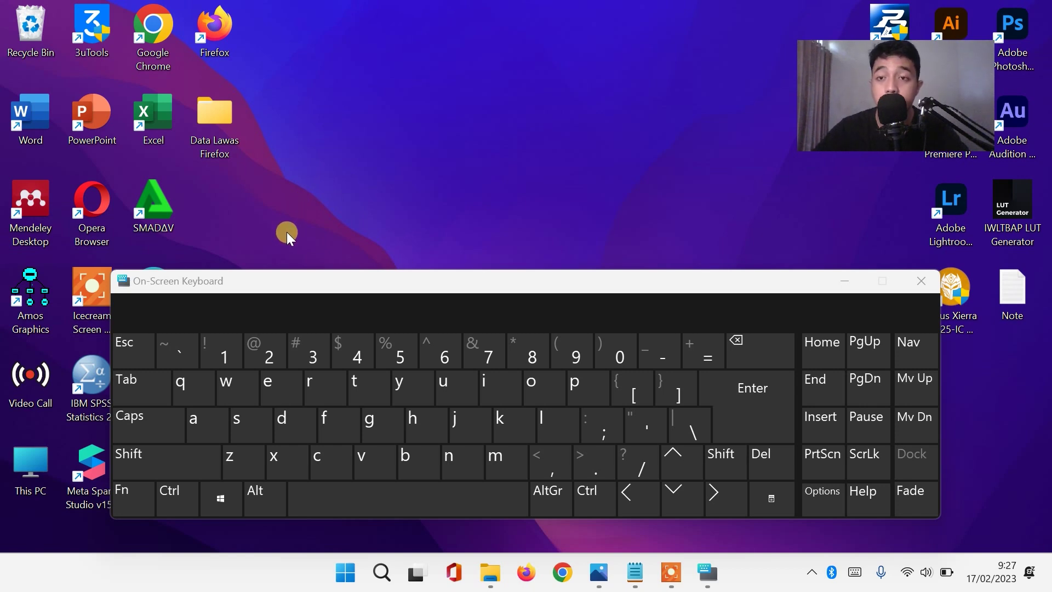
left_click(143, 496)
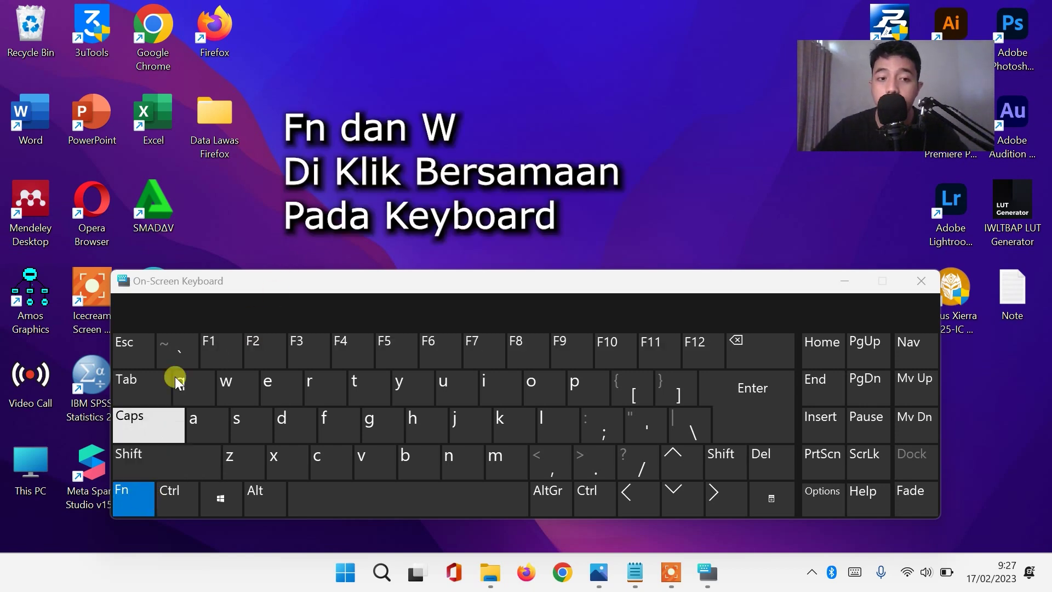
left_click(224, 379)
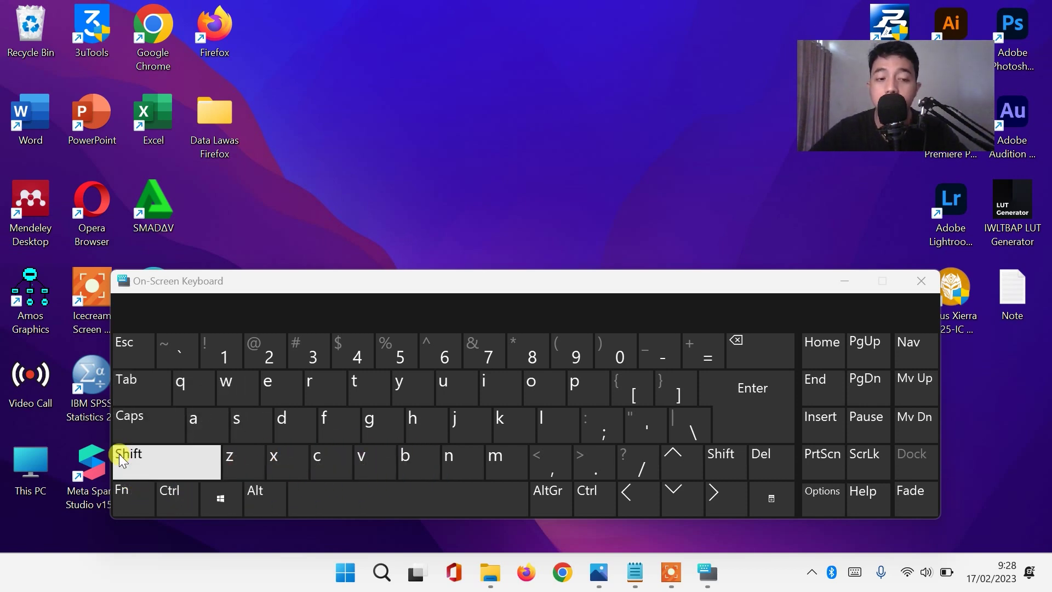
Enter the Fn + Shift + F11 combination on the On-Screen Keyboard and close it.
left_click(137, 508)
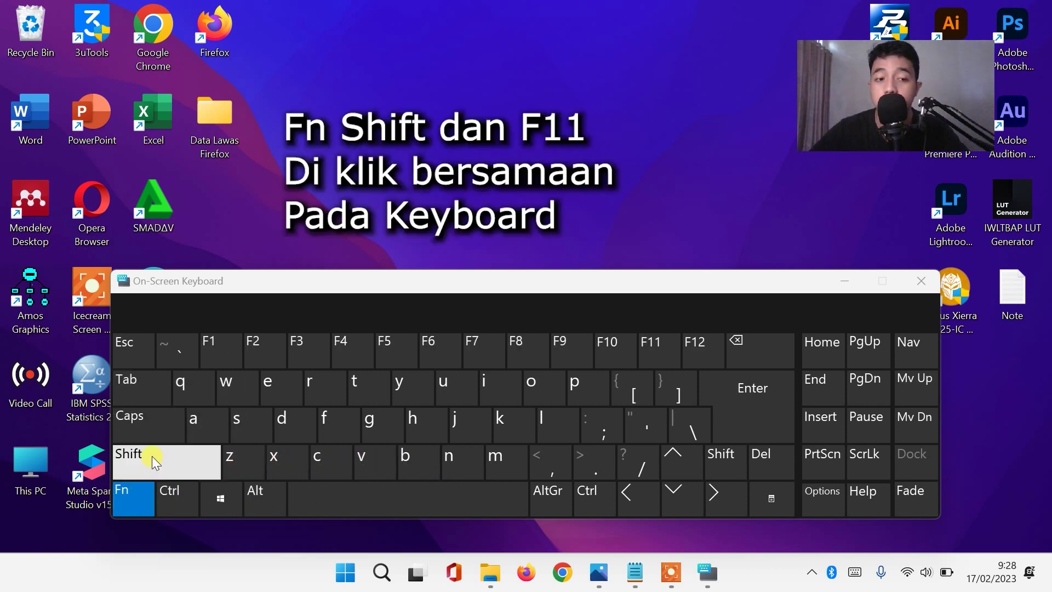
left_click(152, 455)
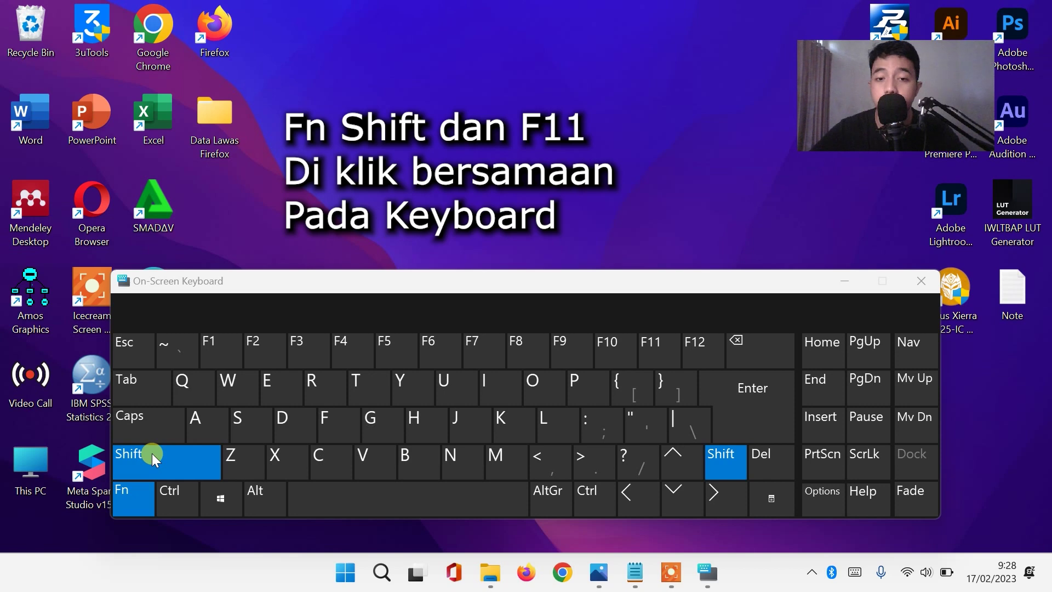
left_click(658, 355)
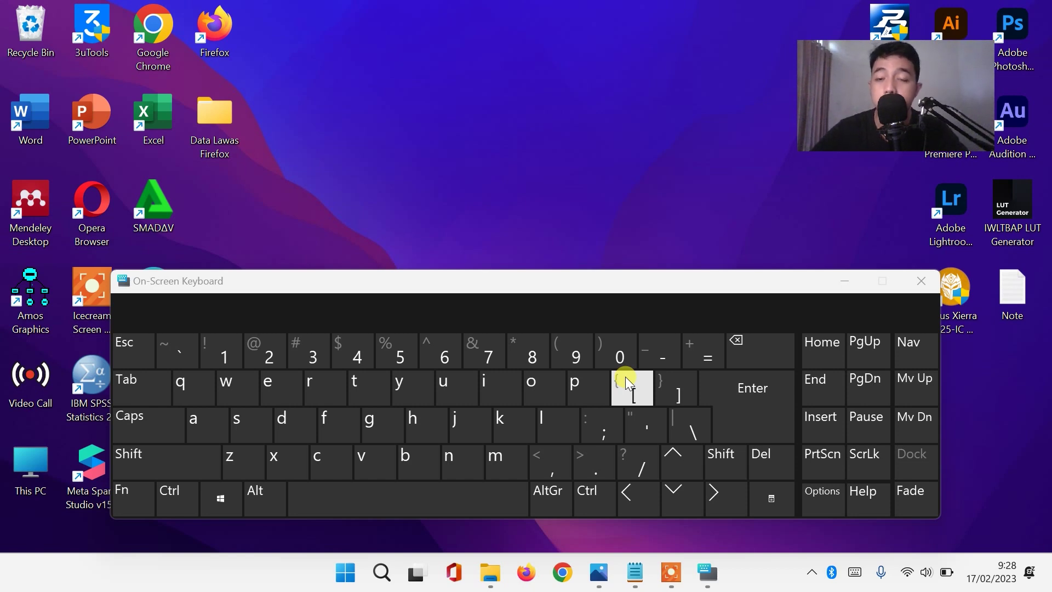
left_click(934, 282)
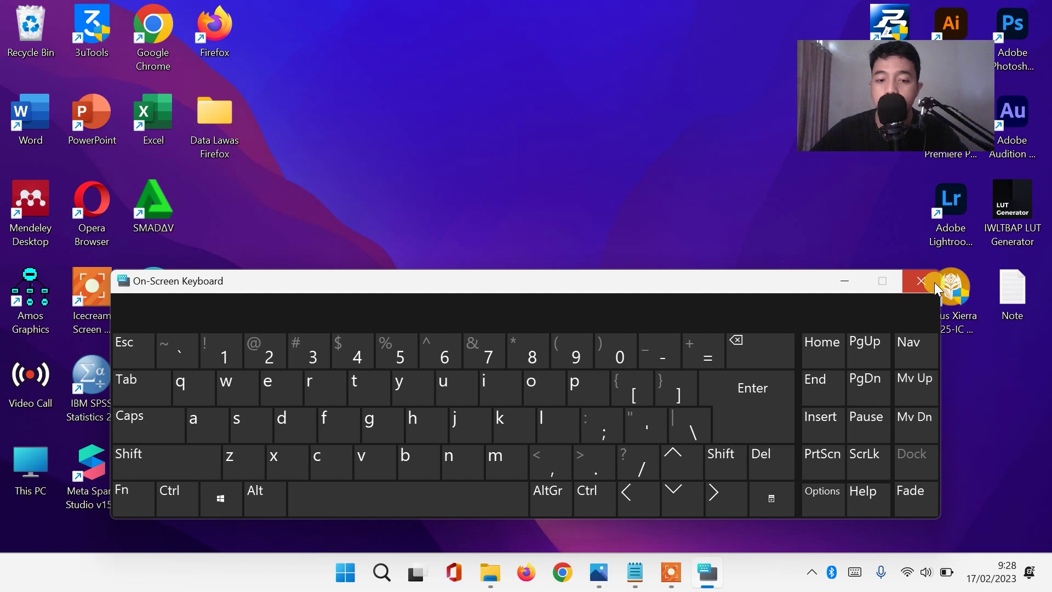
left_click(934, 282)
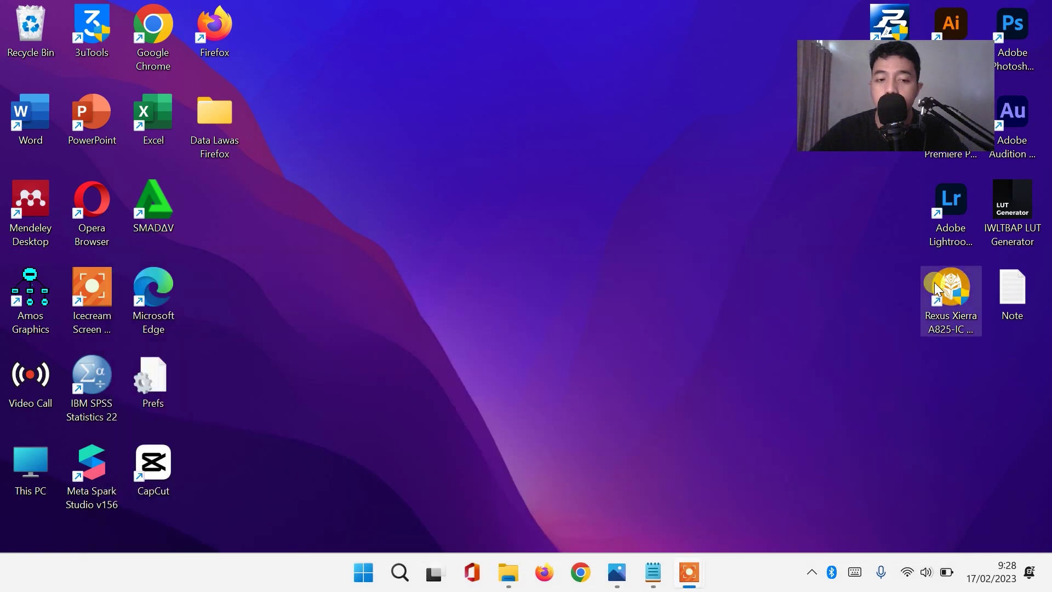
Search for the Windows Update settings, check the update page, and close Settings.
left_click(404, 571)
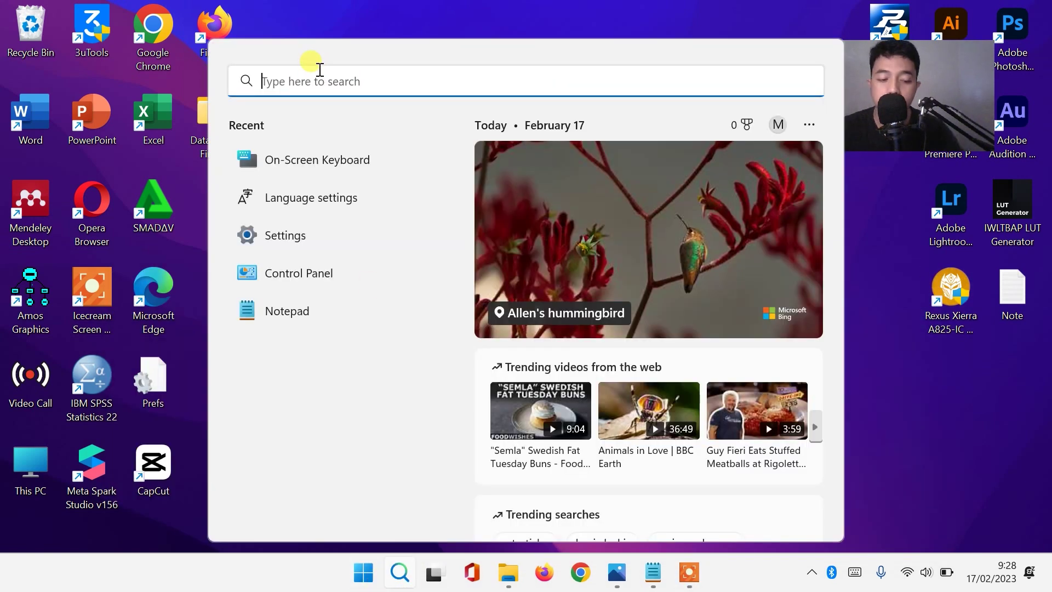
type("windows u")
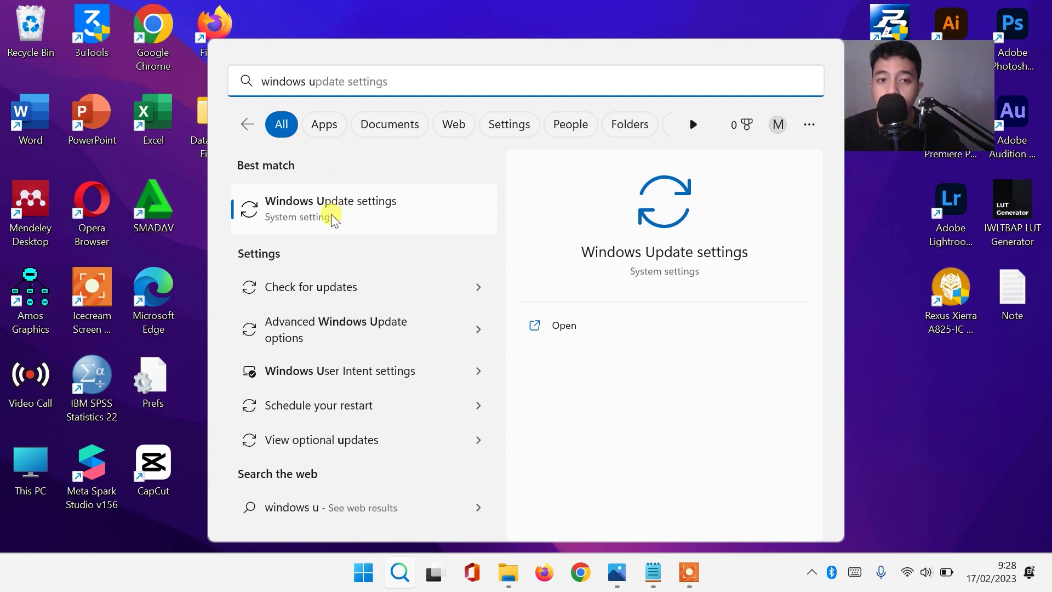
left_click(382, 213)
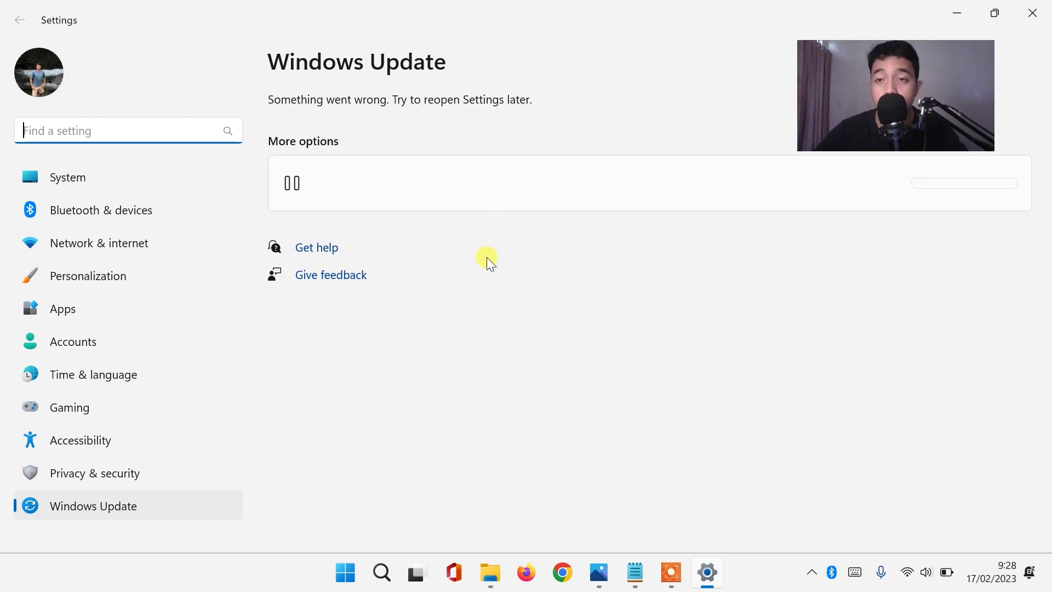
left_click(1044, 10)
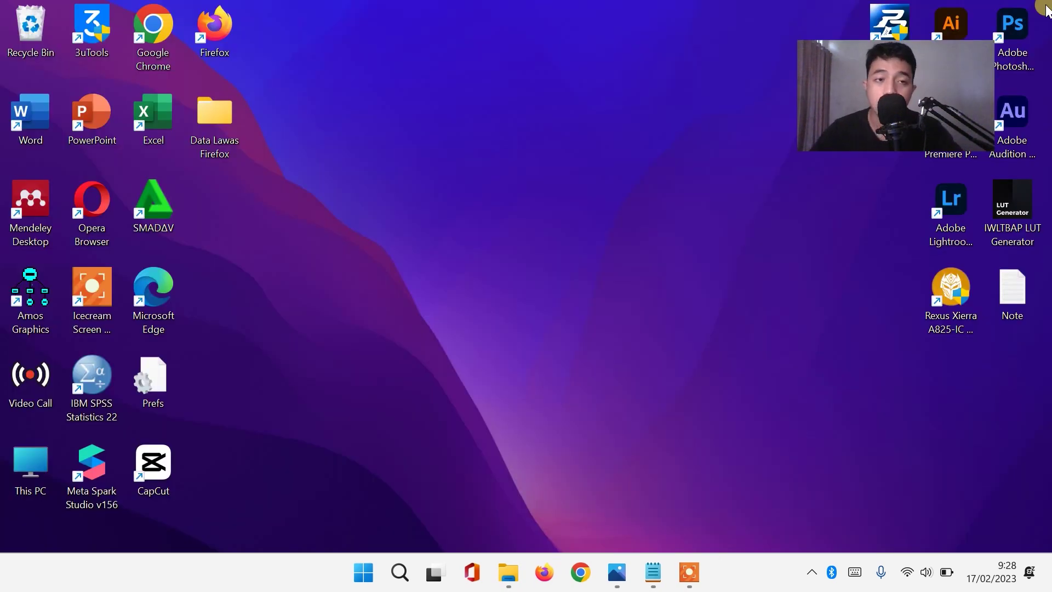